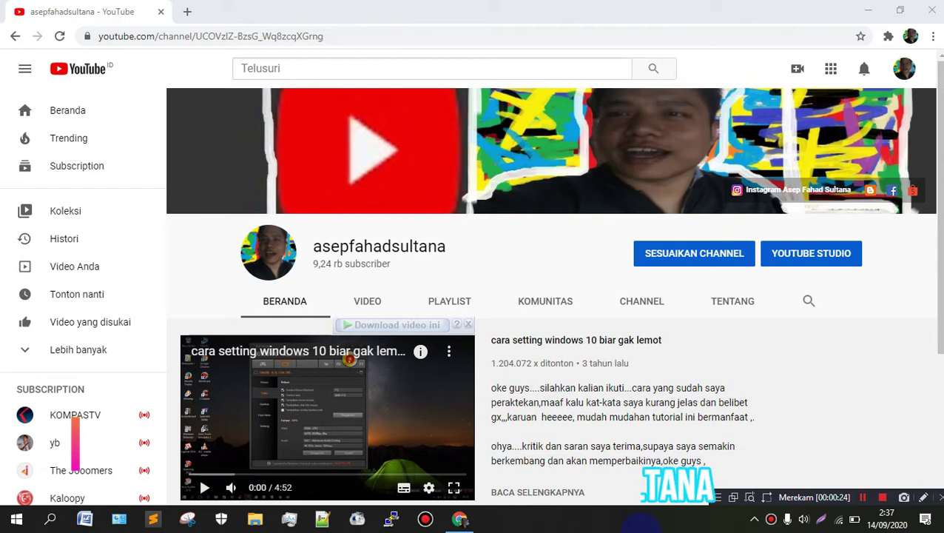
# Scroll the channel page and open its SESUAIKAN CHANNEL customisation view.
pyautogui.scroll(-3, 592, 427)
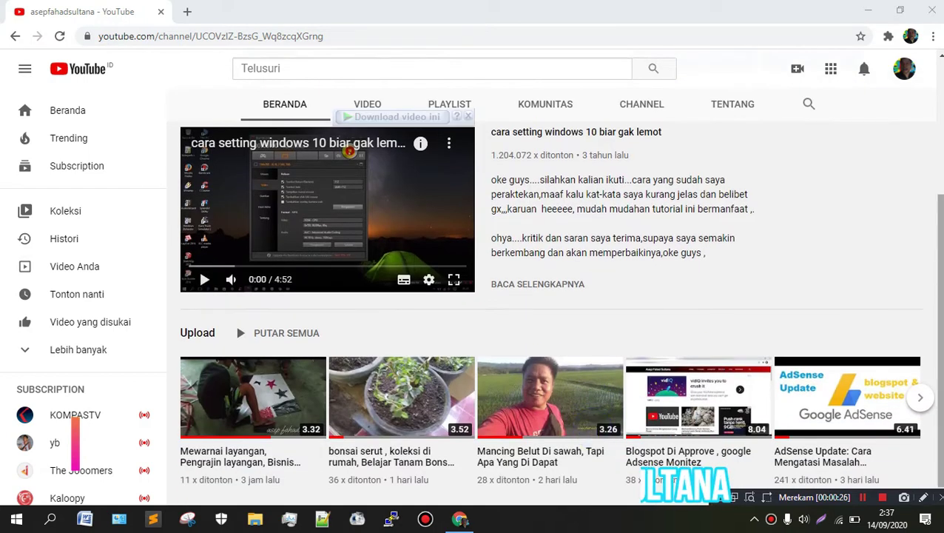
pyautogui.scroll(-1, 912, 338)
pyautogui.scroll(-1, 911, 338)
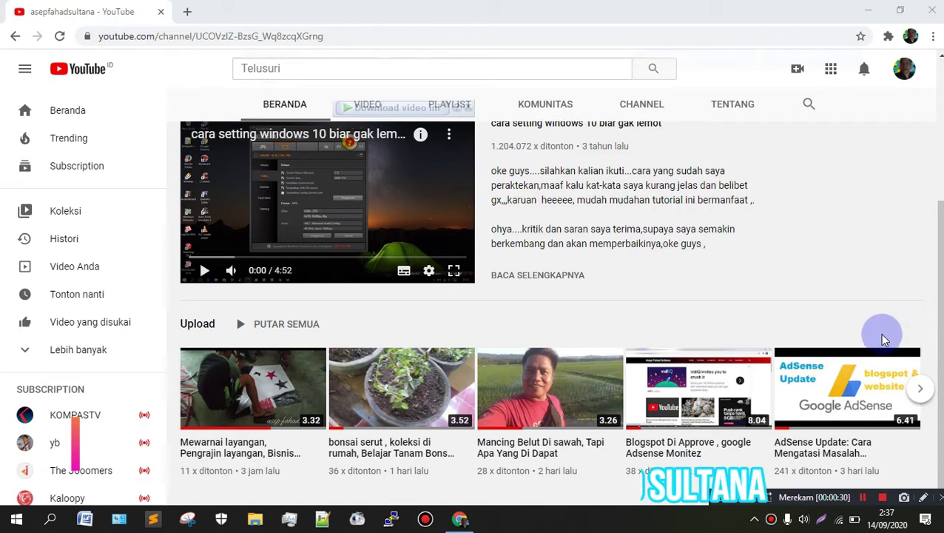
pyautogui.scroll(3, 882, 338)
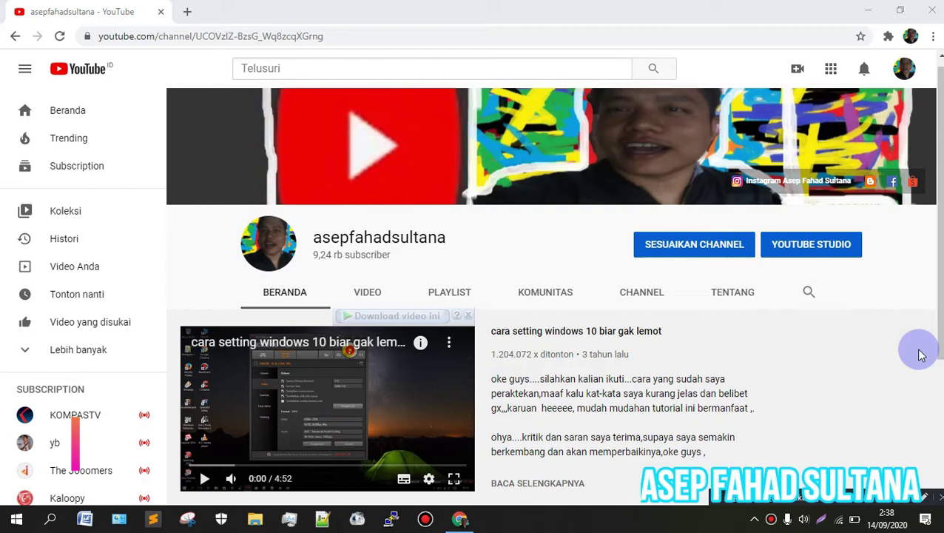
pyautogui.click(709, 256)
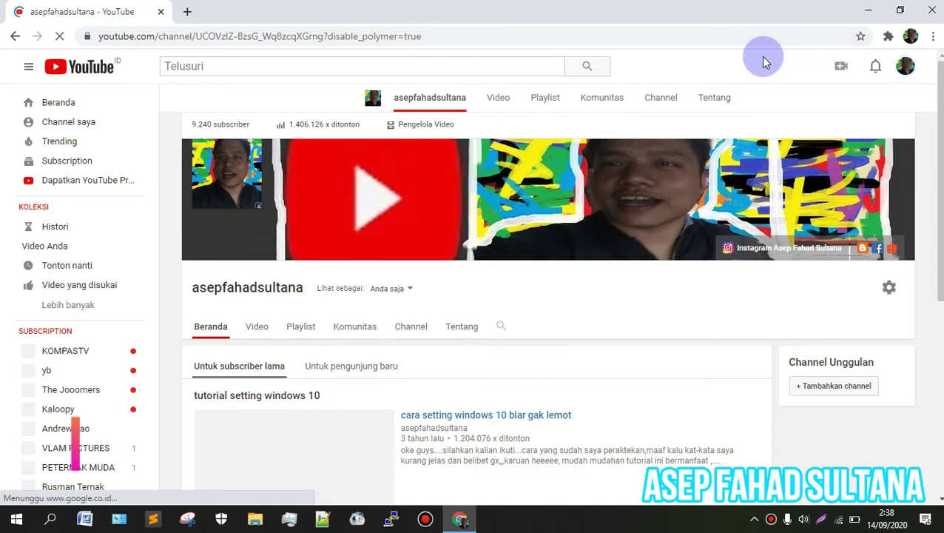
# Switch to YouTube Studio from the avatar's account menu.
pyautogui.click(904, 77)
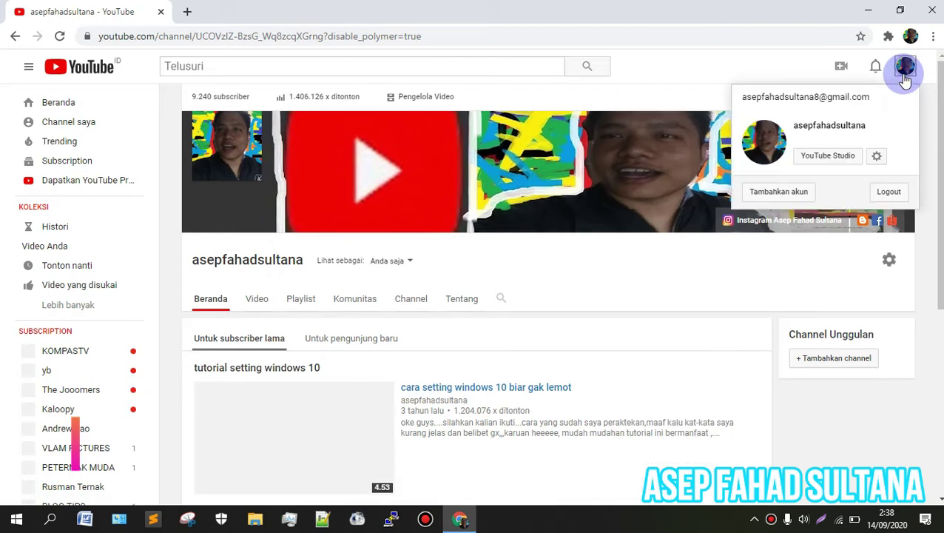
pyautogui.click(818, 158)
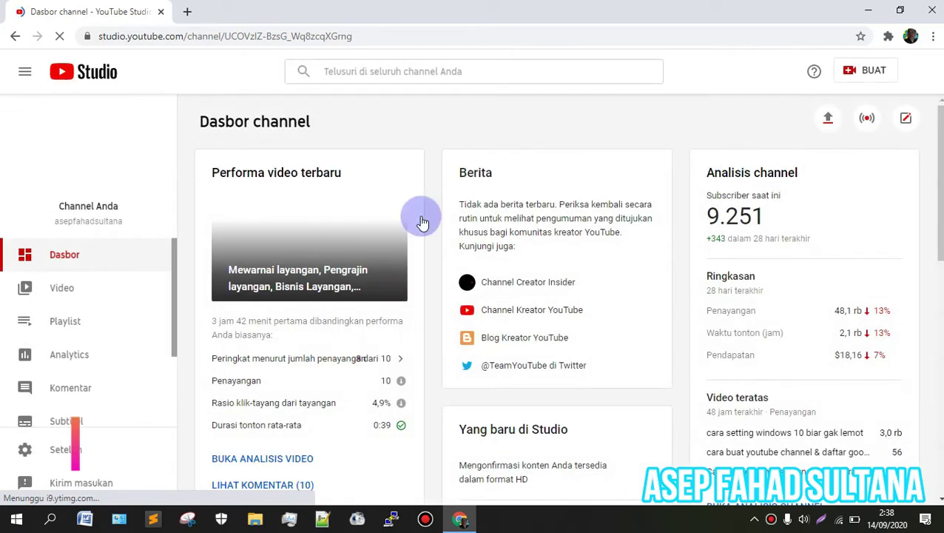
pyautogui.scroll(-2, 89, 305)
# Open the Video section and scroll through the Upload list down to the 9 Sep 2020 upload.
pyautogui.scroll(-2, 89, 311)
pyautogui.scroll(2, 85, 314)
pyautogui.click(63, 292)
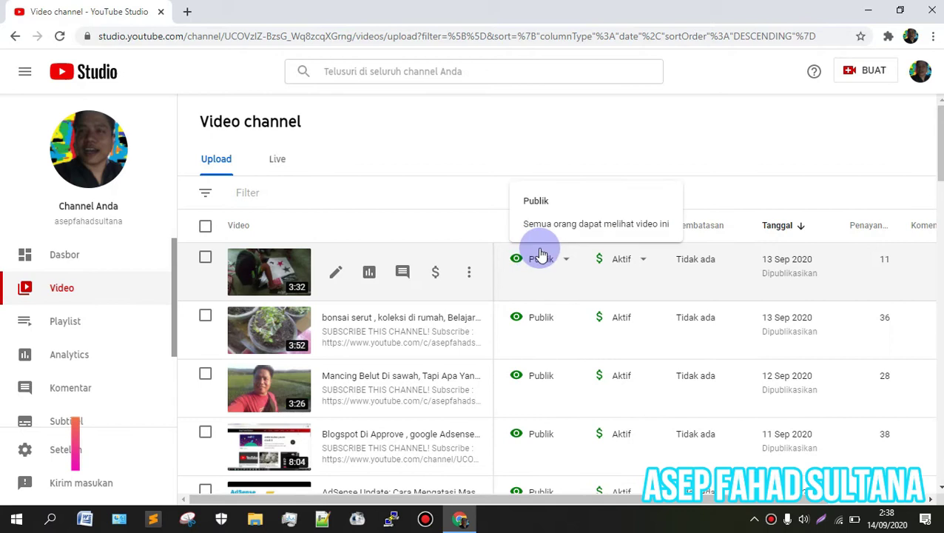
pyautogui.scroll(-2, 541, 254)
pyautogui.scroll(-1, 414, 251)
pyautogui.scroll(-1, 415, 254)
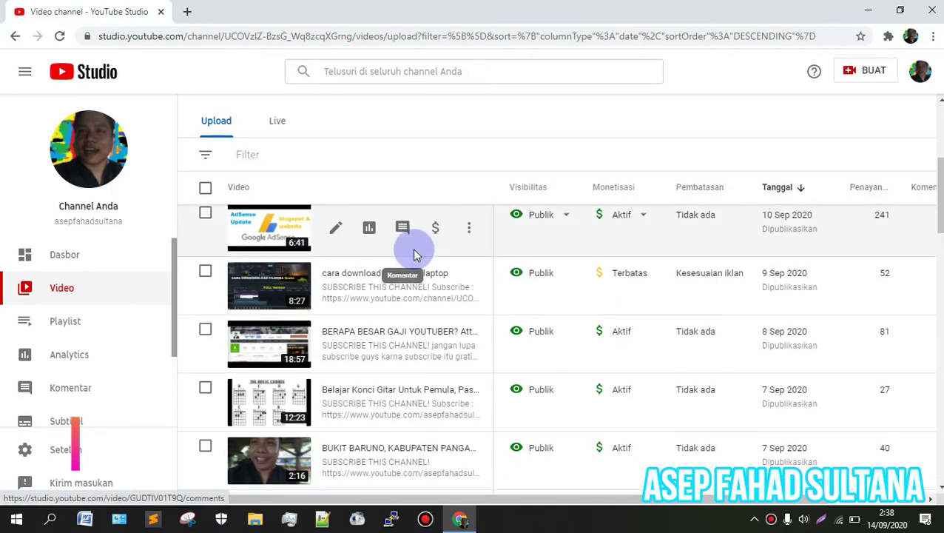
pyautogui.scroll(-2, 414, 254)
pyautogui.scroll(3, 415, 255)
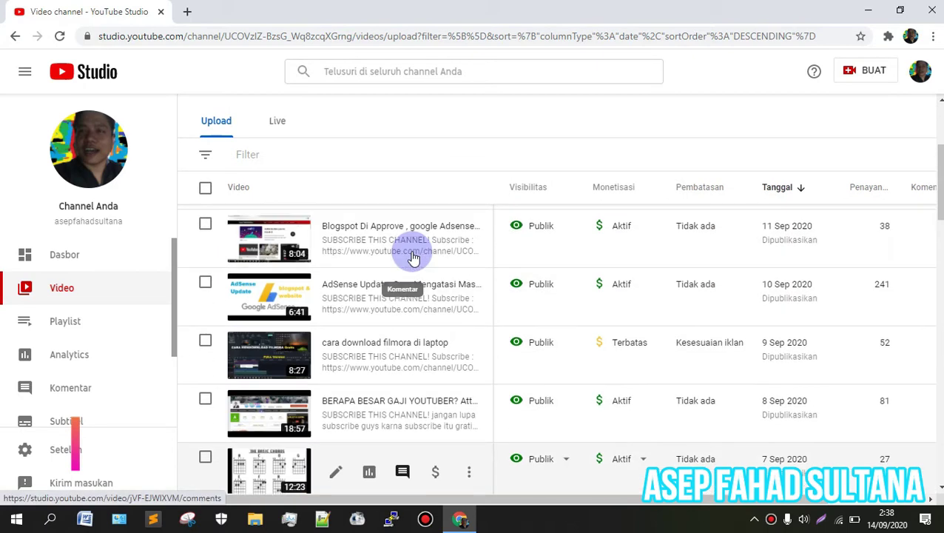
pyautogui.scroll(2, 411, 251)
pyautogui.scroll(1, 411, 252)
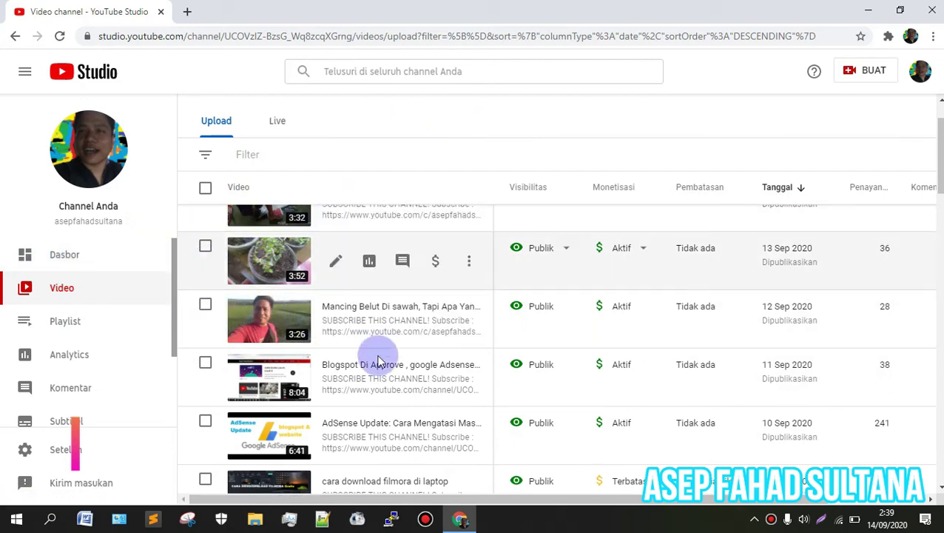
pyautogui.moveTo(268, 319)
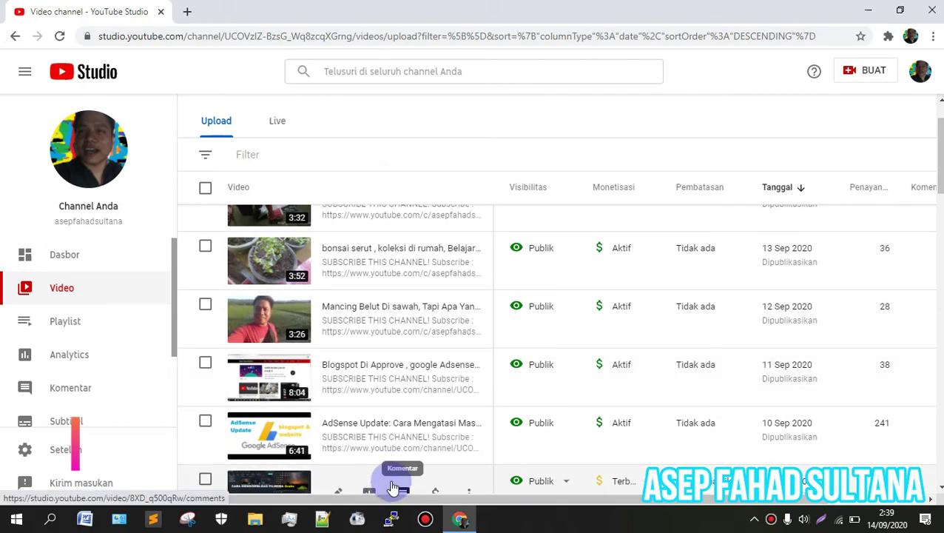
pyautogui.moveTo(297, 330)
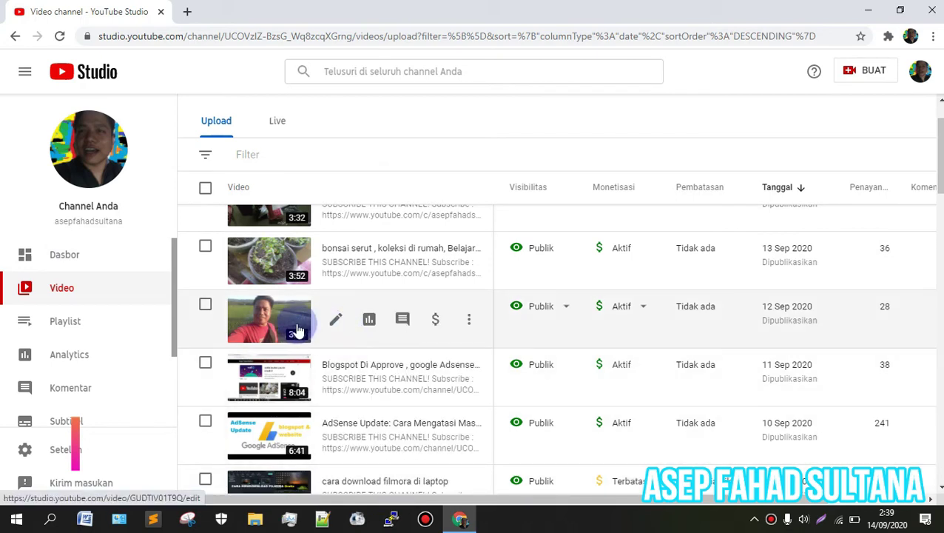
pyautogui.scroll(-3, 381, 423)
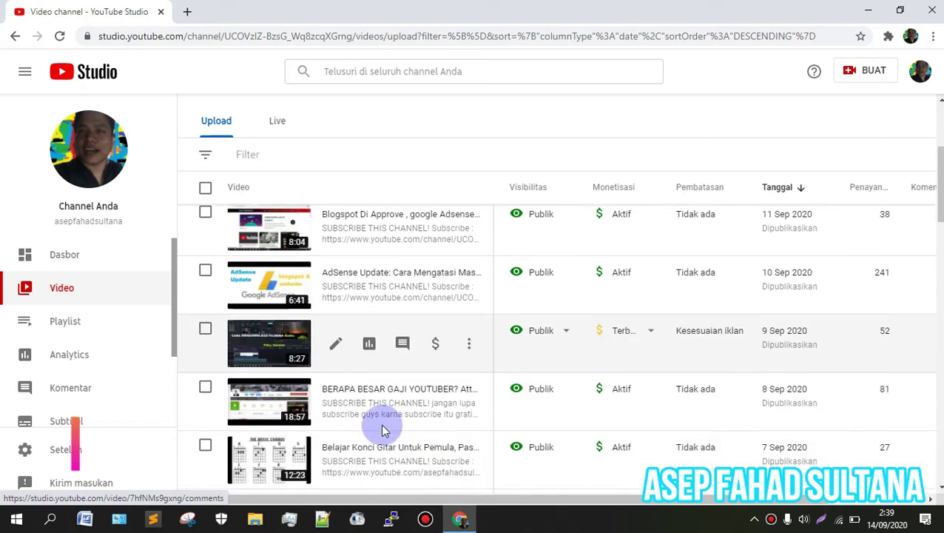
pyautogui.scroll(1, 208, 379)
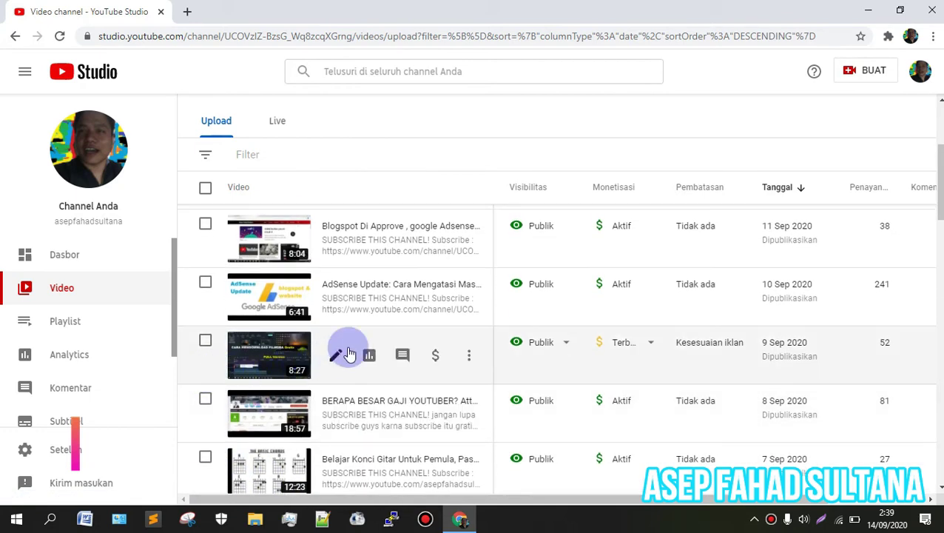
pyautogui.moveTo(336, 344)
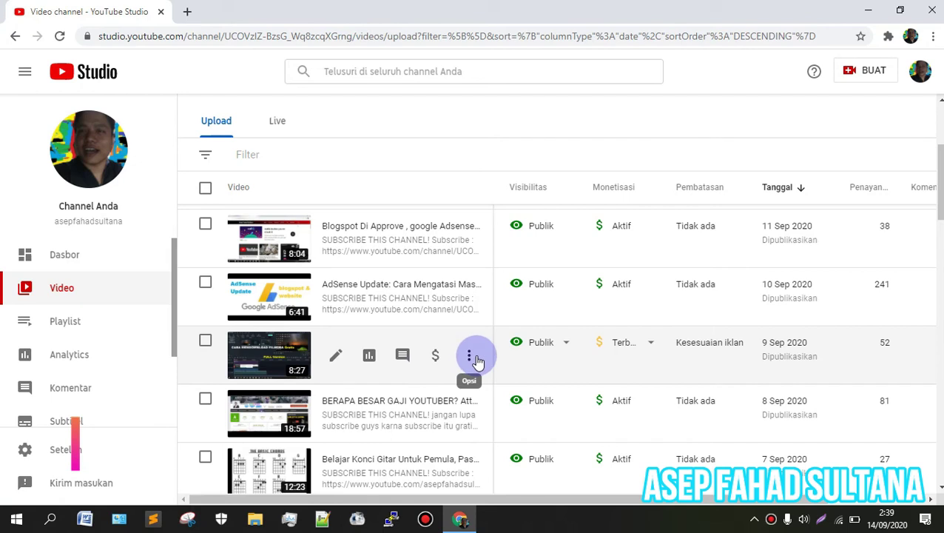
# Open the 'cara download filmora di laptop' video in the Editor and bring up its blur options.
pyautogui.click(334, 361)
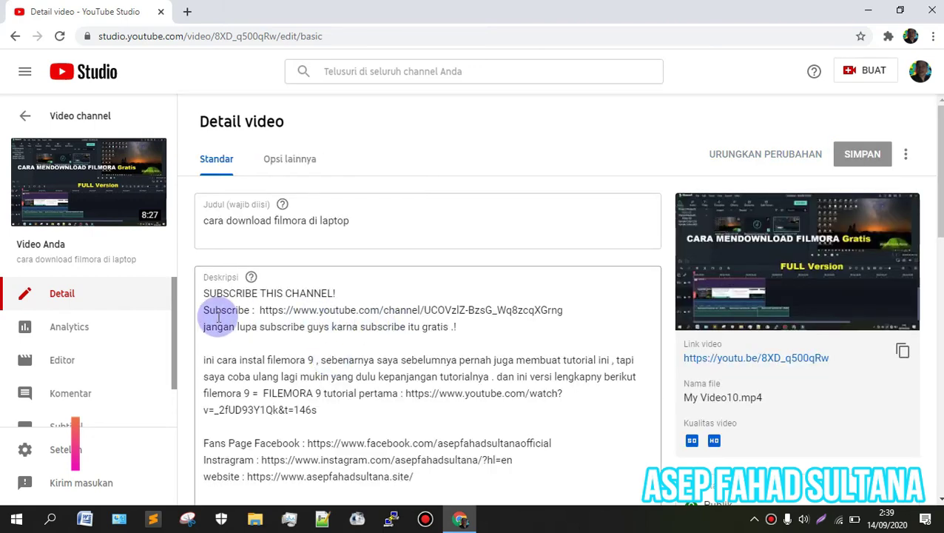
pyautogui.click(58, 359)
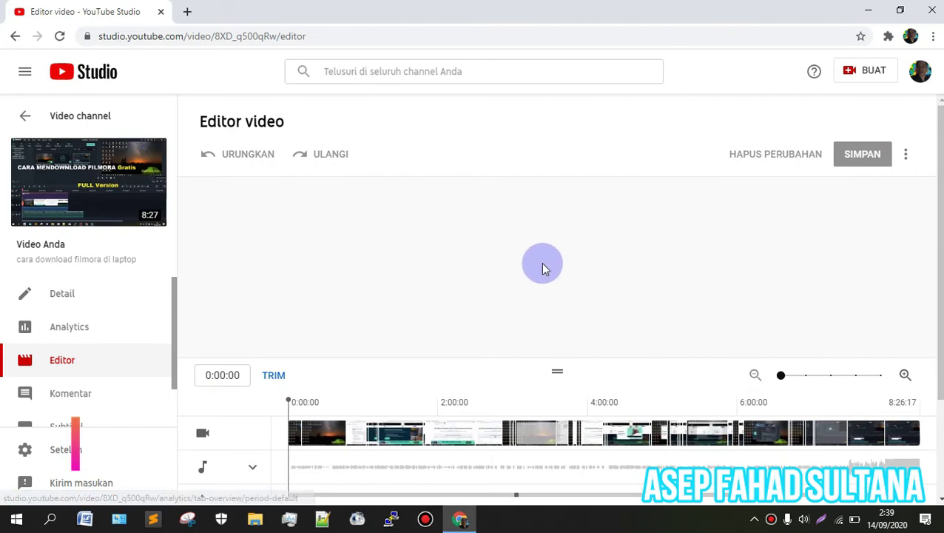
pyautogui.scroll(-2, 493, 294)
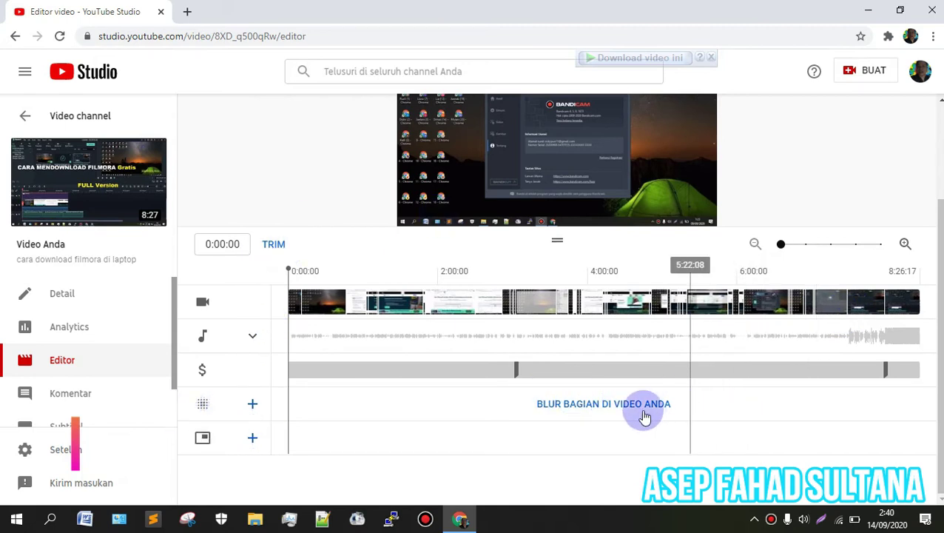
pyautogui.click(574, 403)
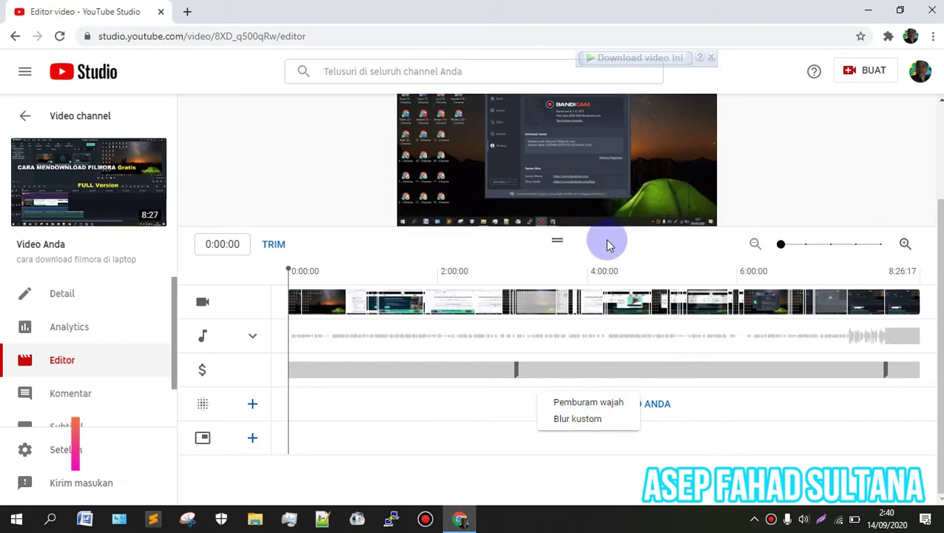
# Add a custom blur box, place it over the recorder window, and set its duration.
pyautogui.click(587, 419)
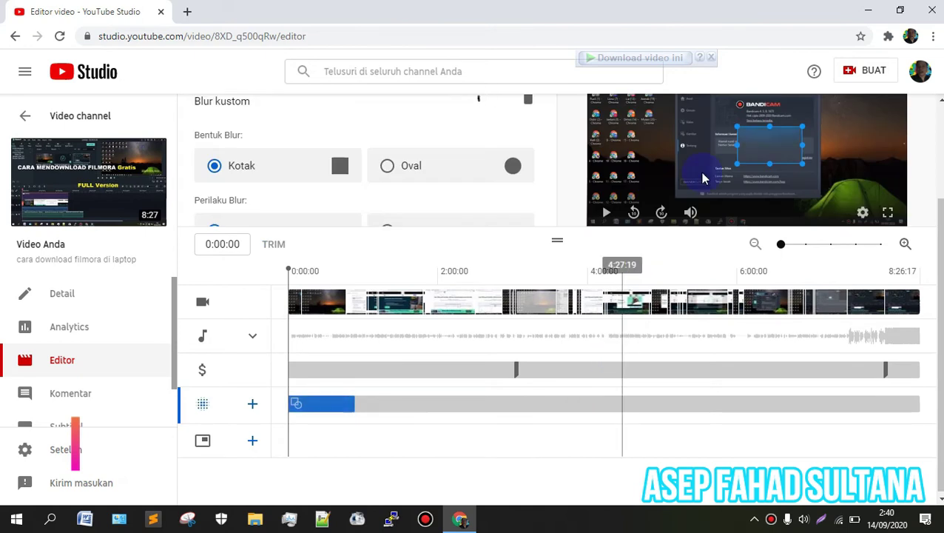
pyautogui.scroll(1, 763, 185)
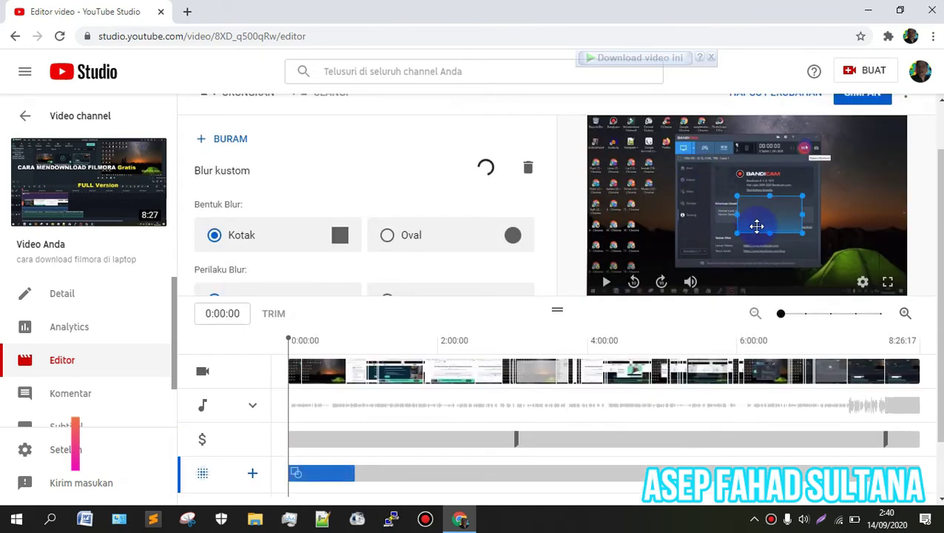
pyautogui.click(299, 366)
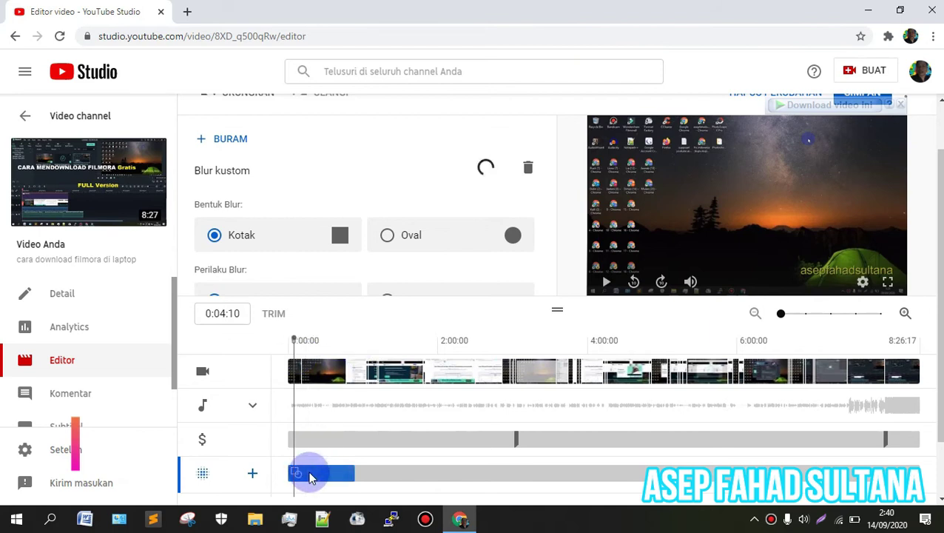
pyautogui.moveTo(295, 358); pyautogui.dragTo(291, 352)
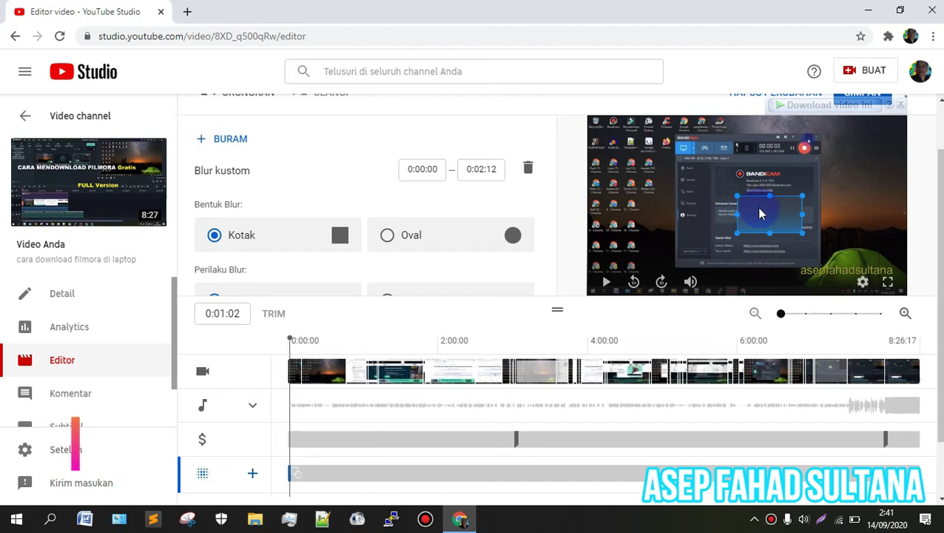
pyautogui.moveTo(759, 198); pyautogui.dragTo(729, 182)
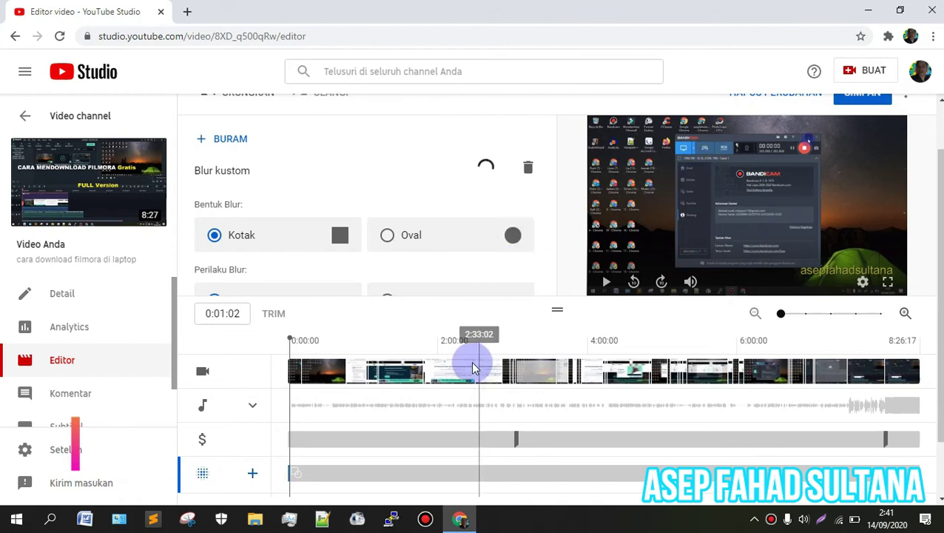
pyautogui.scroll(-2, 415, 348)
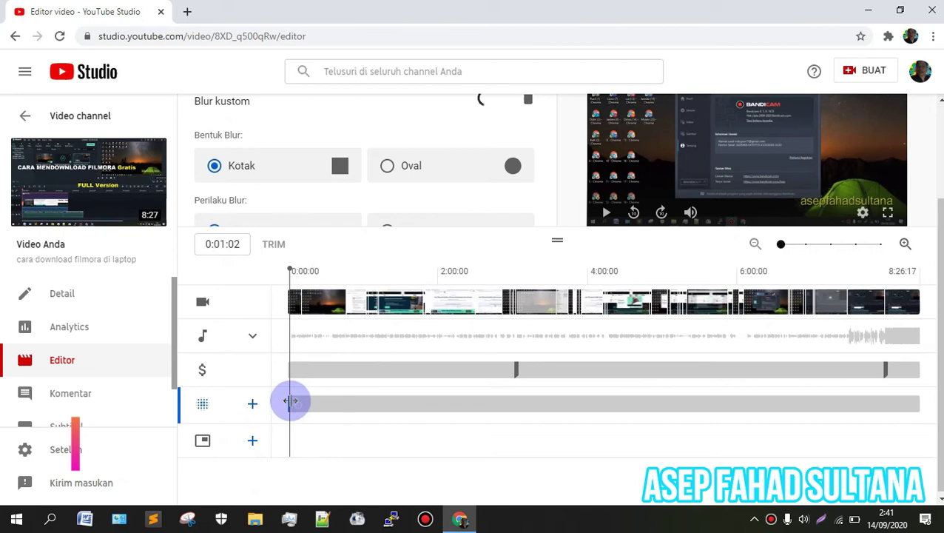
pyautogui.moveTo(292, 401)
pyautogui.mouseDown()
pyautogui.moveTo(274, 402)
pyautogui.moveTo(292, 407)
pyautogui.mouseUp()
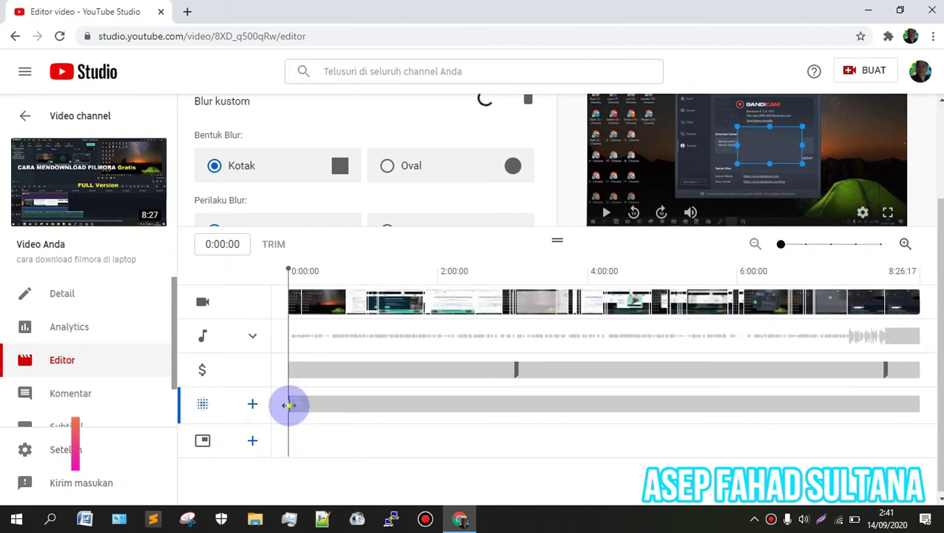
# At 0:03:21, nudge the blur box lower and slightly left, then apply it.
pyautogui.scroll(1, 567, 378)
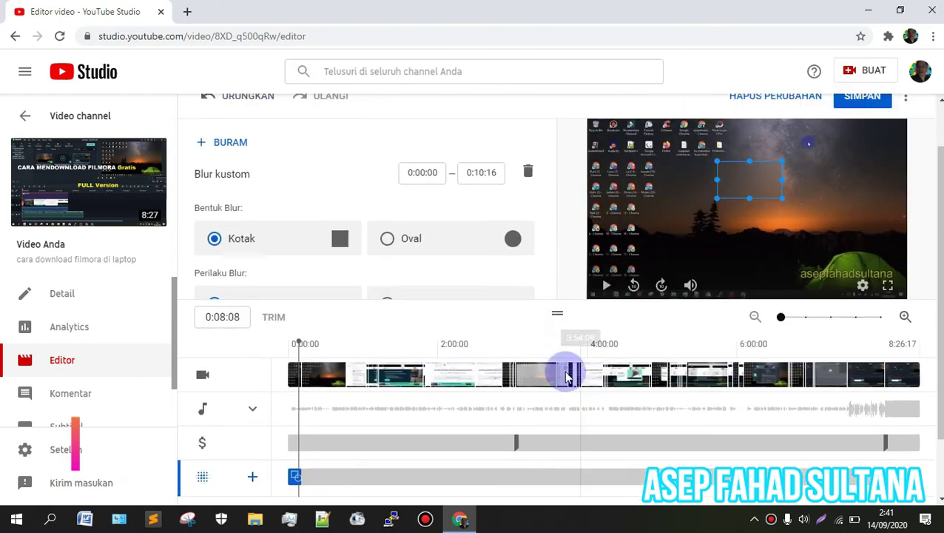
pyautogui.scroll(1, 567, 377)
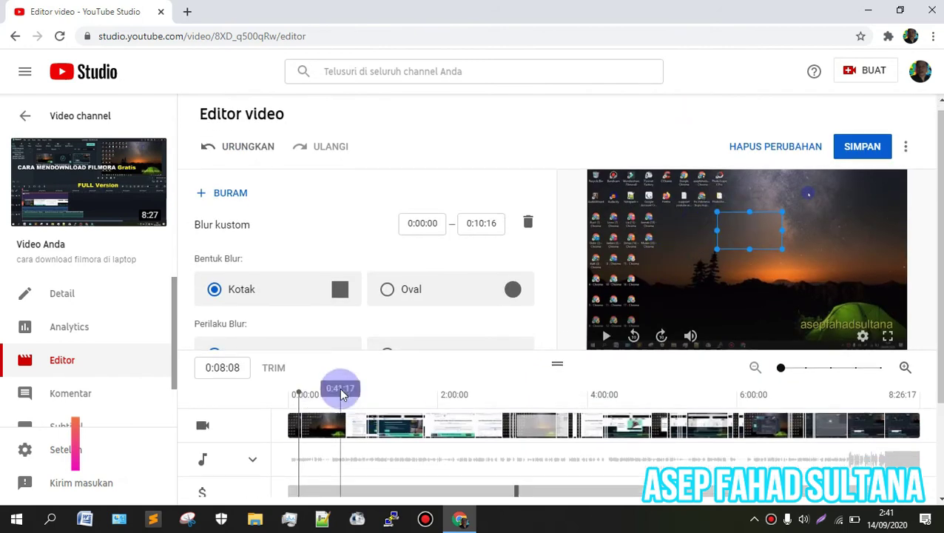
pyautogui.scroll(-2, 339, 391)
pyautogui.click(297, 266)
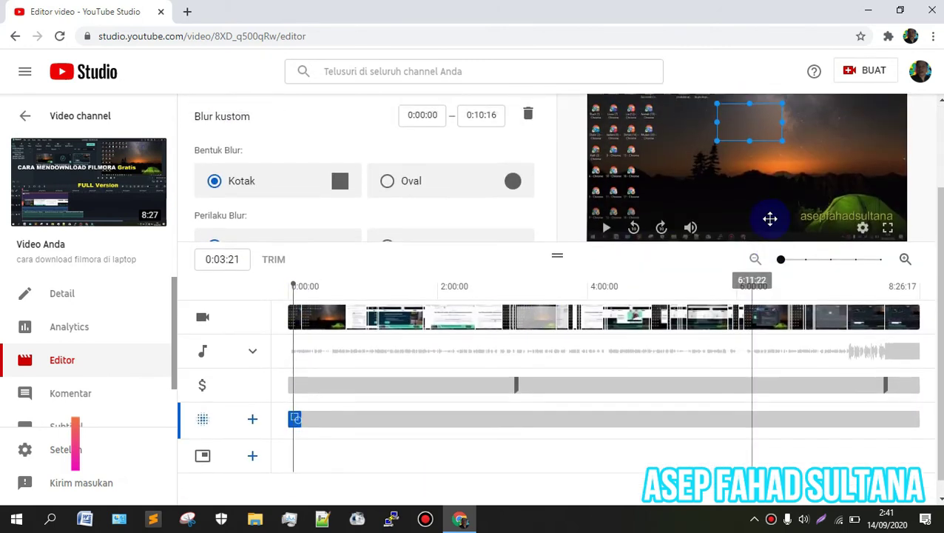
pyautogui.scroll(2, 780, 240)
pyautogui.moveTo(746, 239)
pyautogui.mouseDown()
pyautogui.moveTo(731, 264)
pyautogui.moveTo(752, 250)
pyautogui.mouseUp()
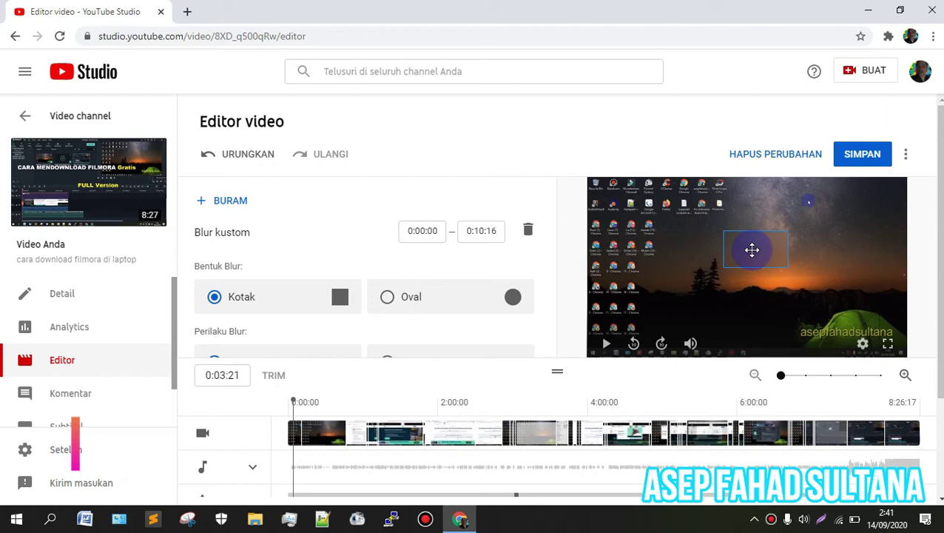
pyautogui.moveTo(752, 250); pyautogui.dragTo(731, 246)
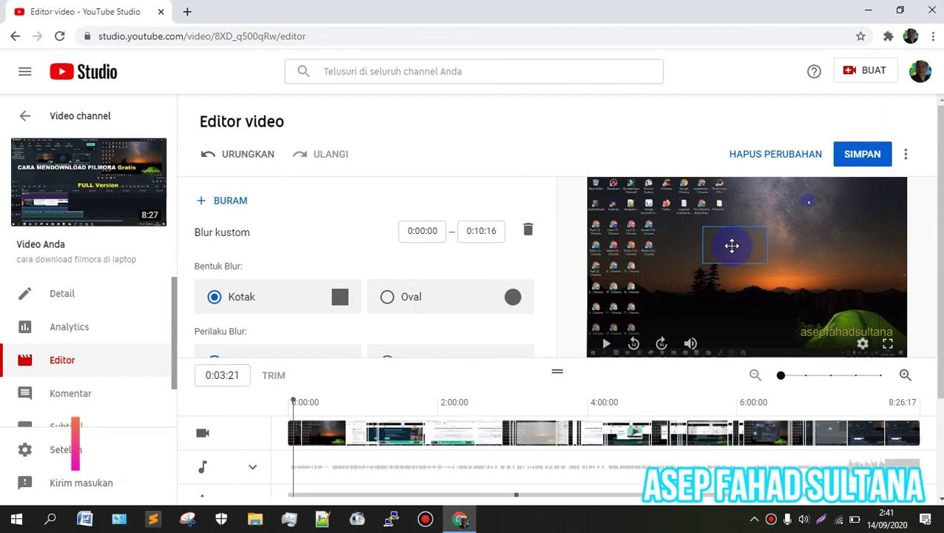
pyautogui.click(638, 139)
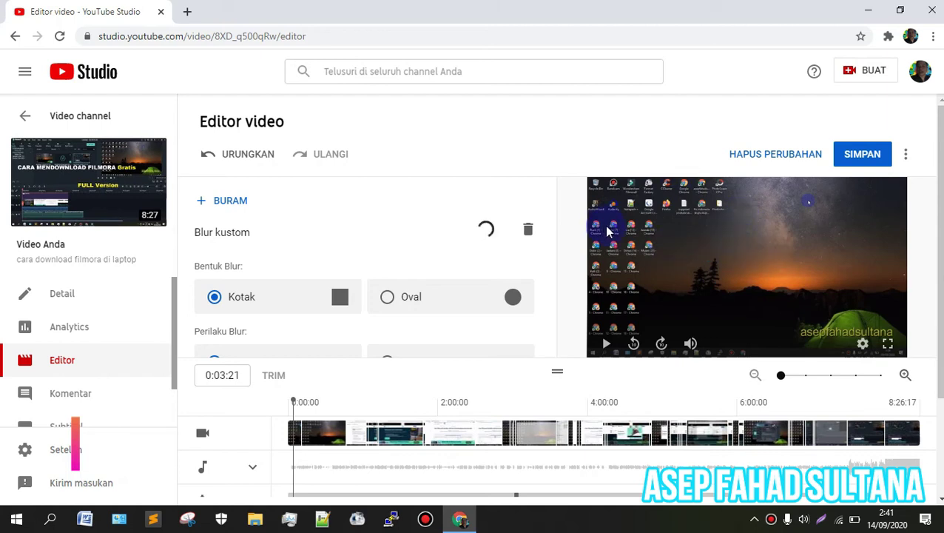
pyautogui.scroll(-2, 611, 287)
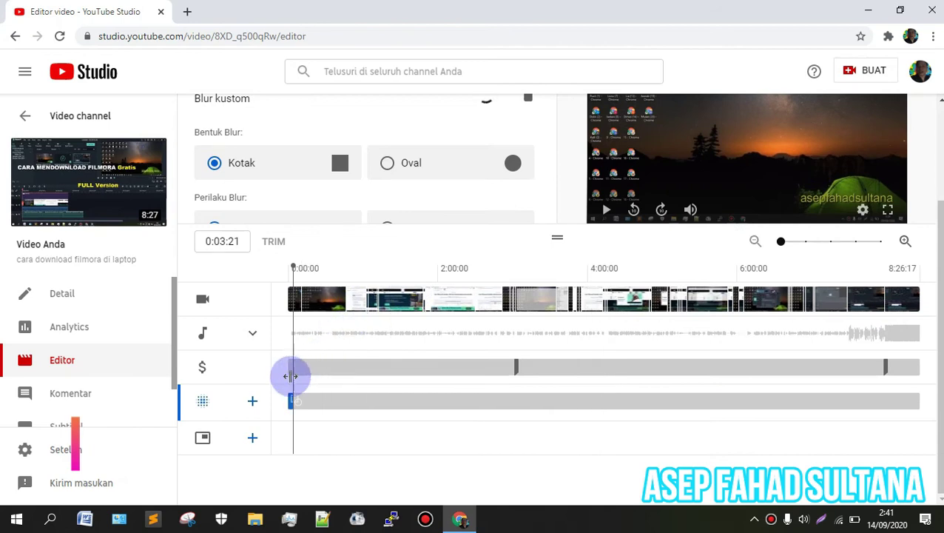
pyautogui.scroll(2, 666, 299)
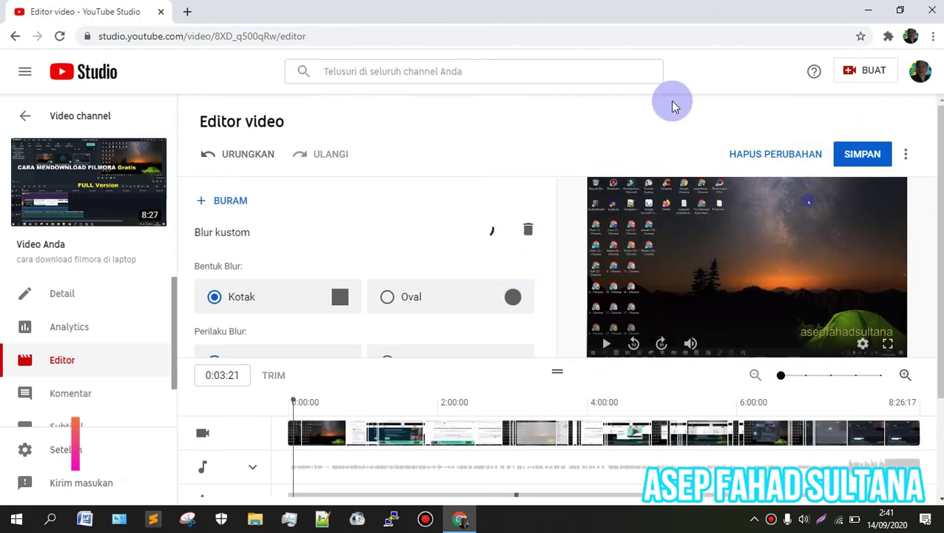
# Save the blur edit with SIMPAN, confirm 'Simpan perubahan?', and go back from the editor.
pyautogui.click(861, 155)
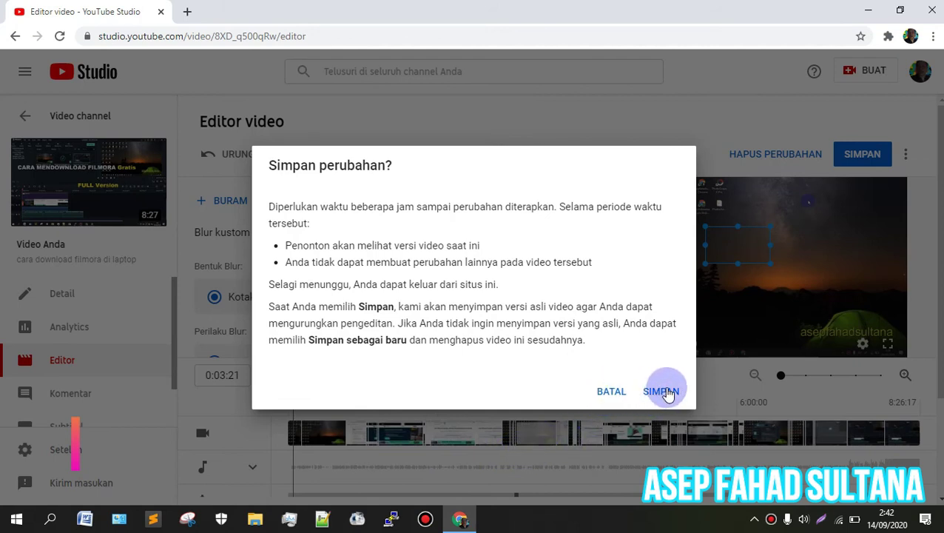
pyautogui.click(610, 392)
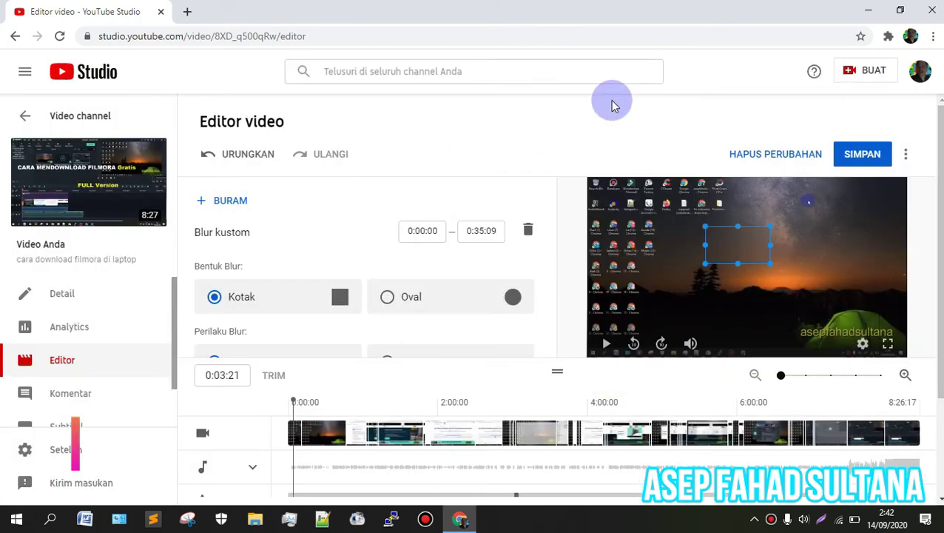
pyautogui.scroll(-2, 744, 179)
pyautogui.scroll(2, 814, 222)
pyautogui.click(16, 37)
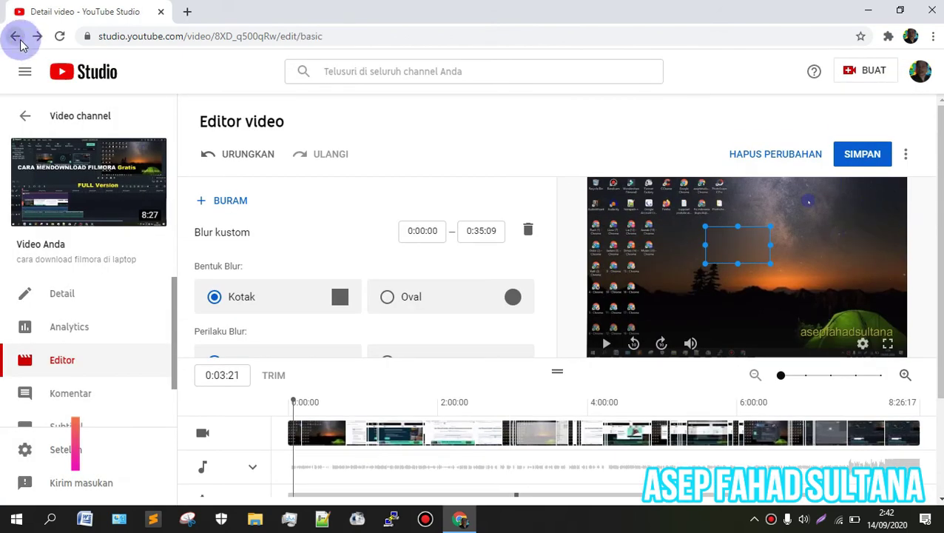
# Discard the unsaved edits, return to the video list, and open the AdSense Update video in the editor.
pyautogui.click(537, 115)
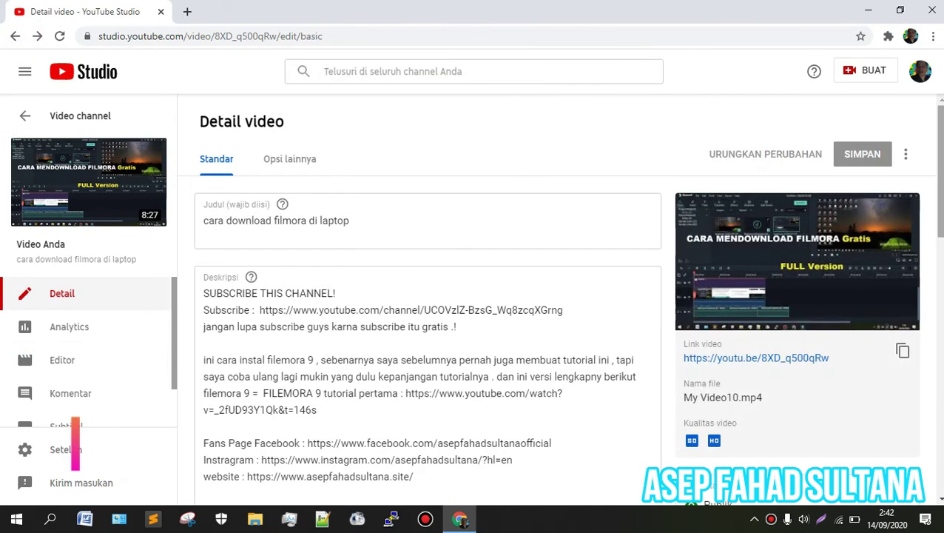
pyautogui.click(16, 35)
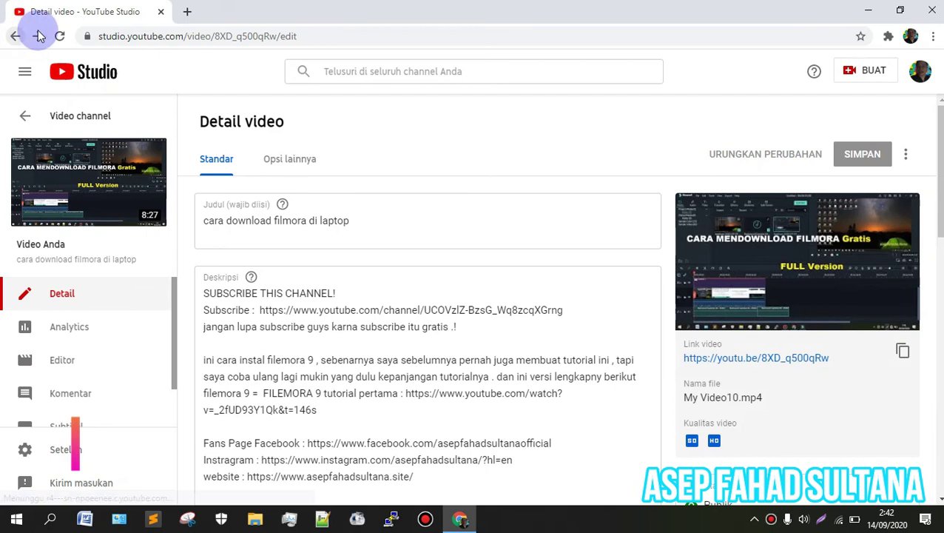
pyautogui.click(14, 37)
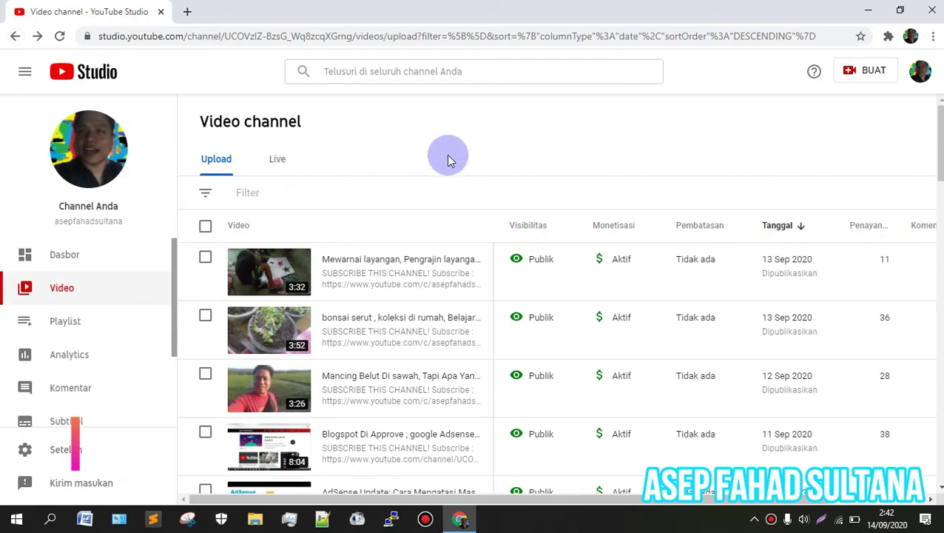
pyautogui.scroll(-2, 385, 141)
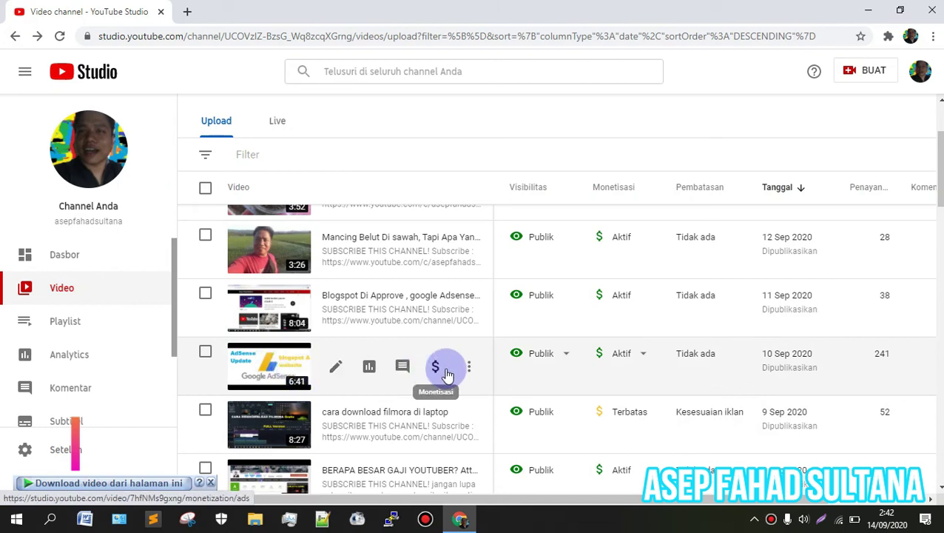
pyautogui.click(336, 368)
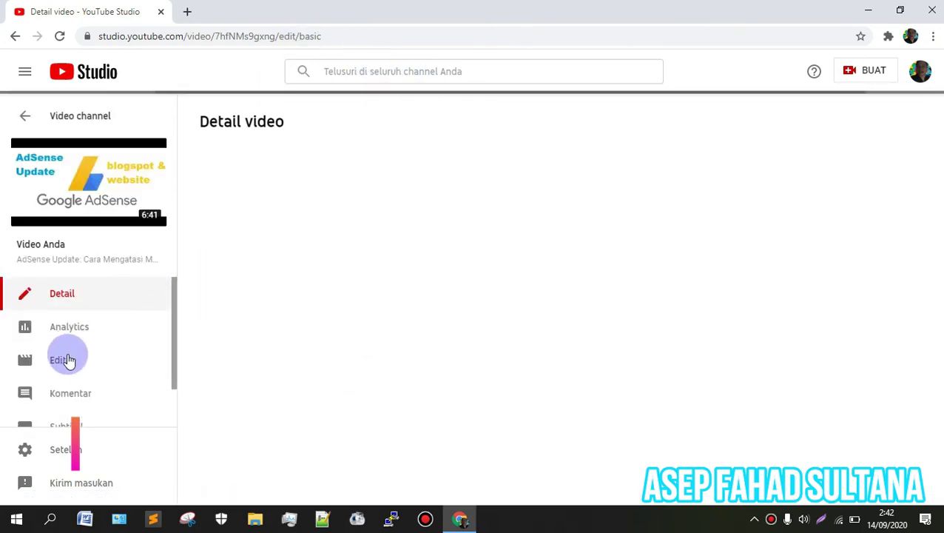
pyautogui.click(74, 360)
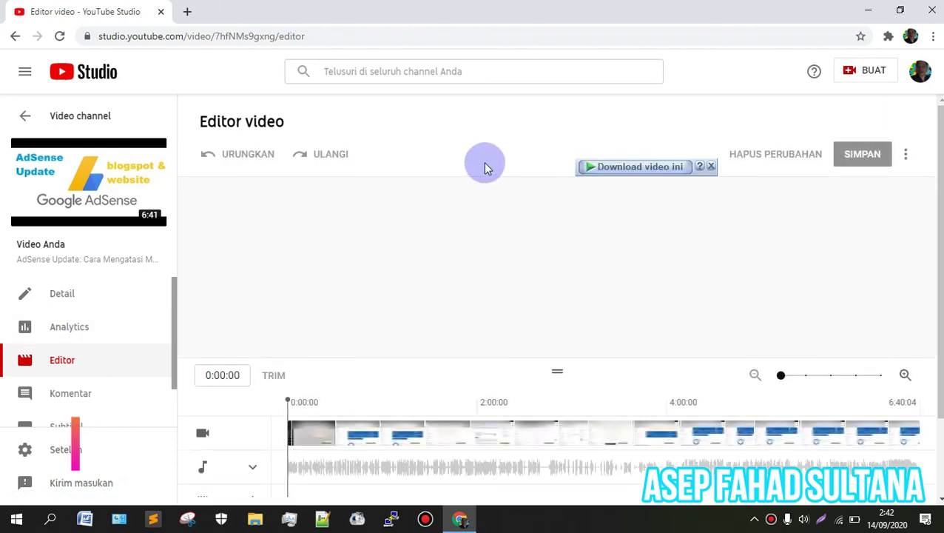
pyautogui.click(712, 167)
pyautogui.moveTo(682, 218)
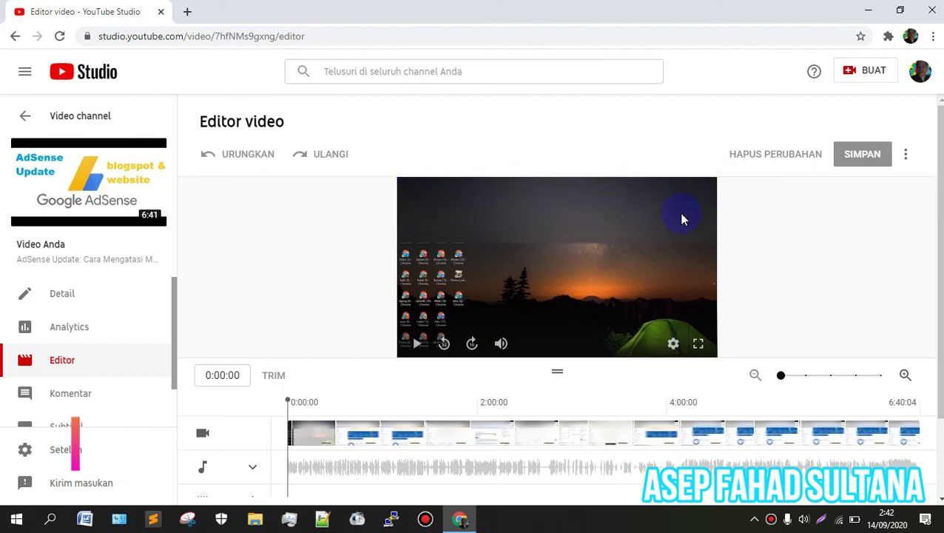
pyautogui.scroll(-3, 474, 289)
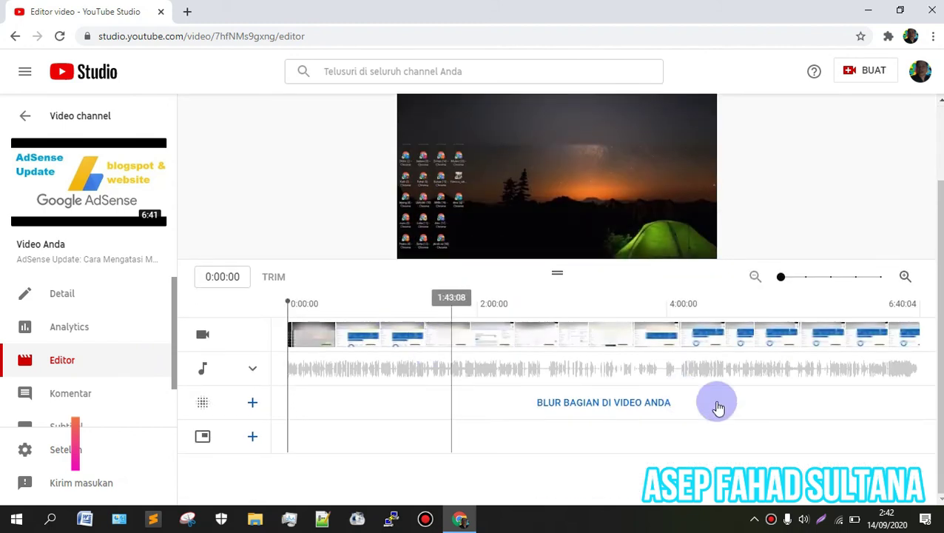
pyautogui.scroll(2, 615, 170)
pyautogui.scroll(1, 455, 229)
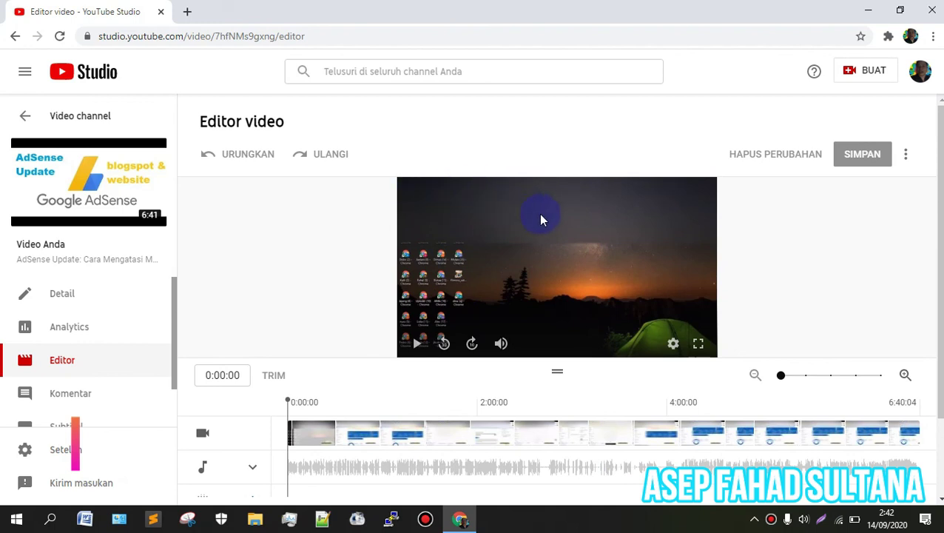
pyautogui.click(14, 36)
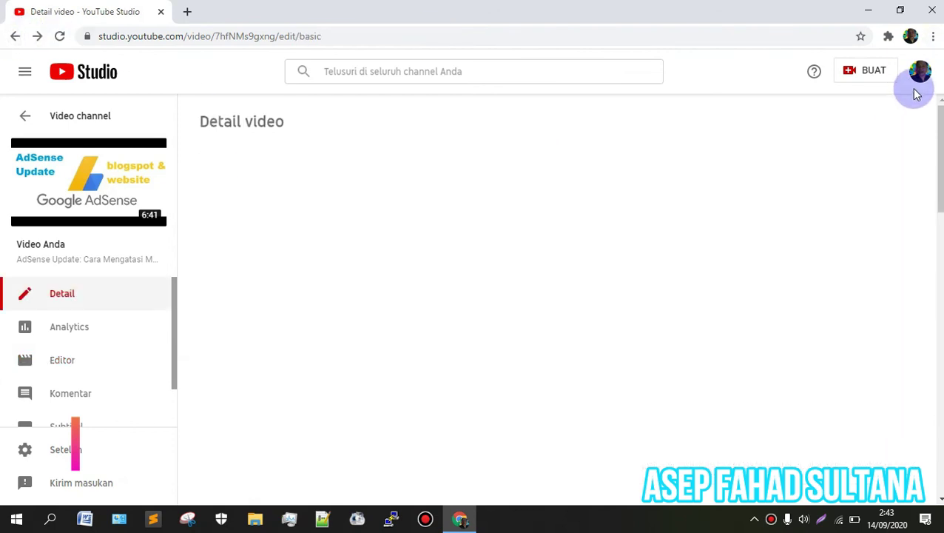
# Go to the public channel page via Channel Anda and pause the featured video.
pyautogui.click(922, 74)
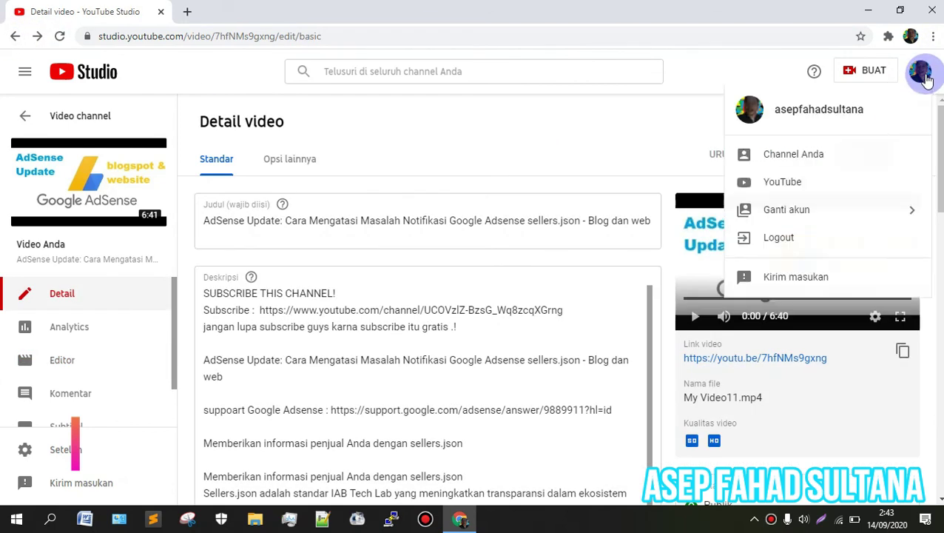
pyautogui.click(832, 154)
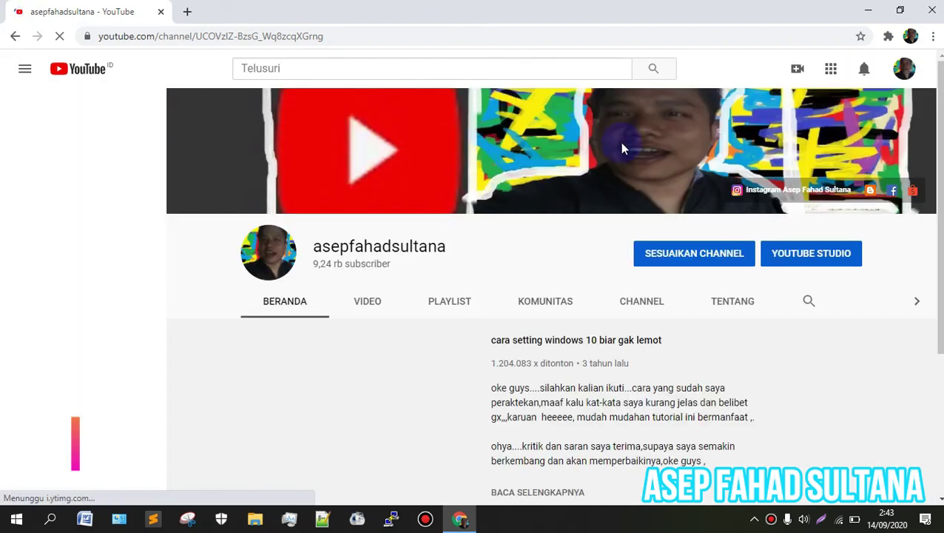
pyautogui.scroll(-3, 333, 358)
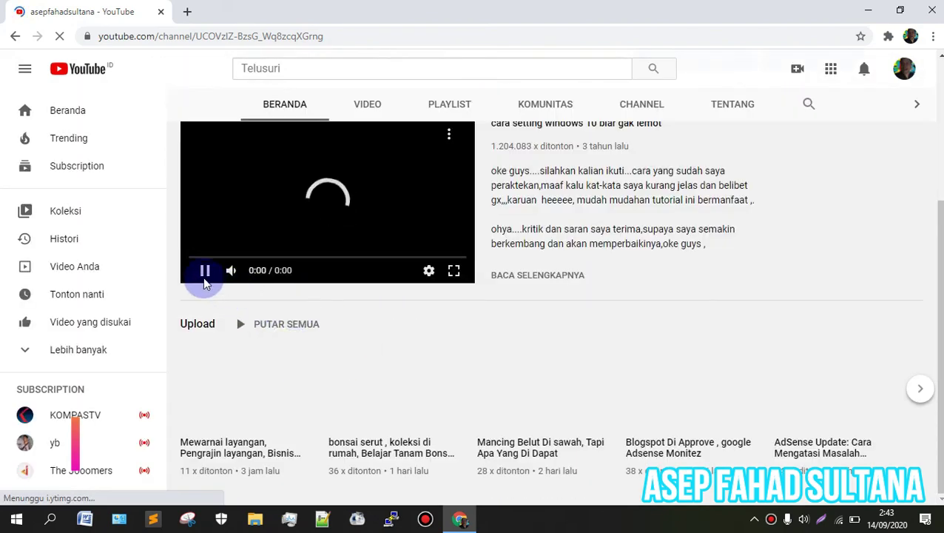
pyautogui.click(205, 271)
pyautogui.scroll(1, 331, 411)
pyautogui.scroll(1, 362, 441)
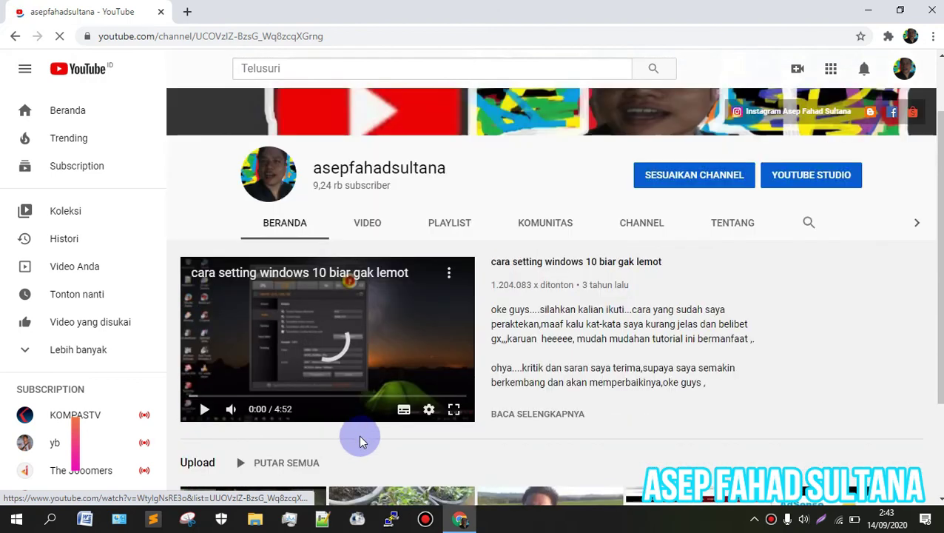
pyautogui.scroll(1, 361, 441)
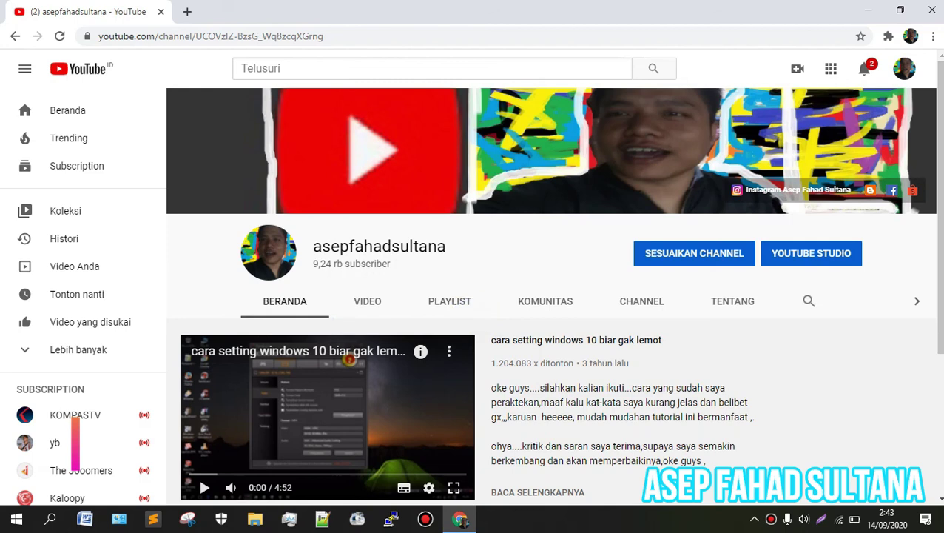
pyautogui.scroll(-1, 892, 436)
pyautogui.scroll(-2, 884, 422)
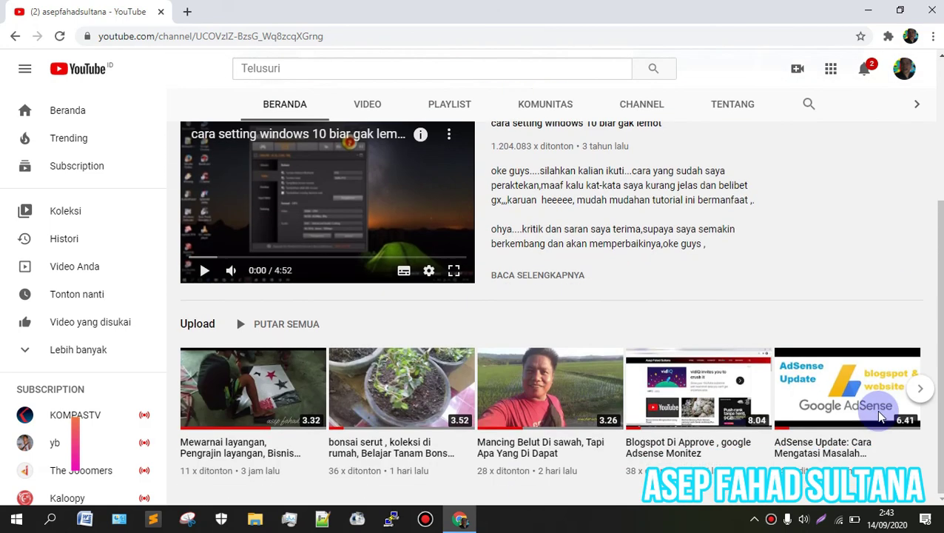
pyautogui.scroll(1, 881, 418)
pyautogui.scroll(1, 881, 418)
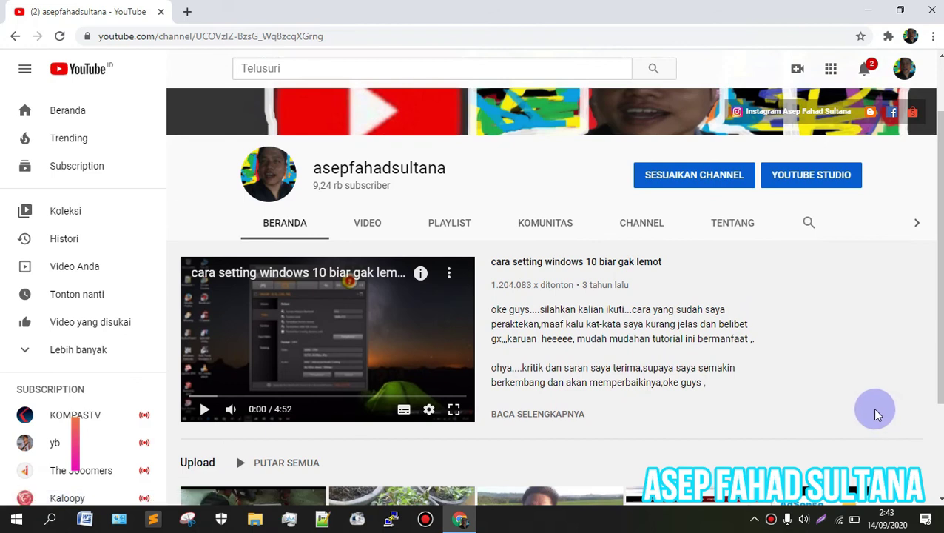
pyautogui.scroll(1, 871, 376)
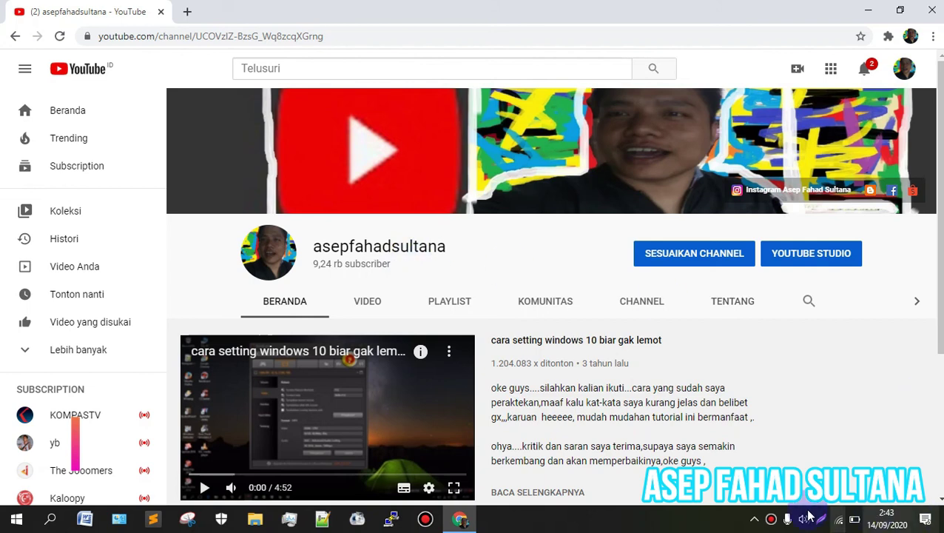
# Stop the Bandicam screen recording from the system tray.
pyautogui.click(762, 520)
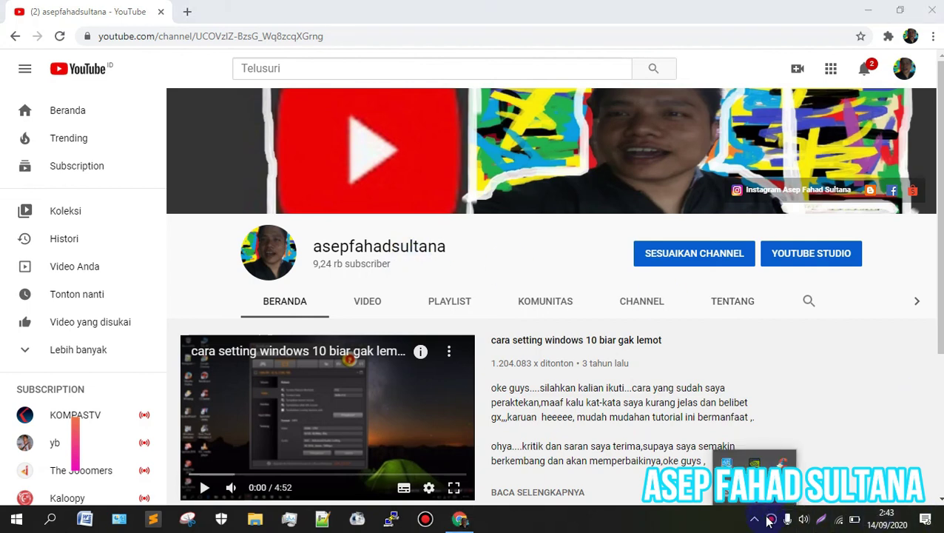
pyautogui.click(783, 462)
pyautogui.click(639, 94)
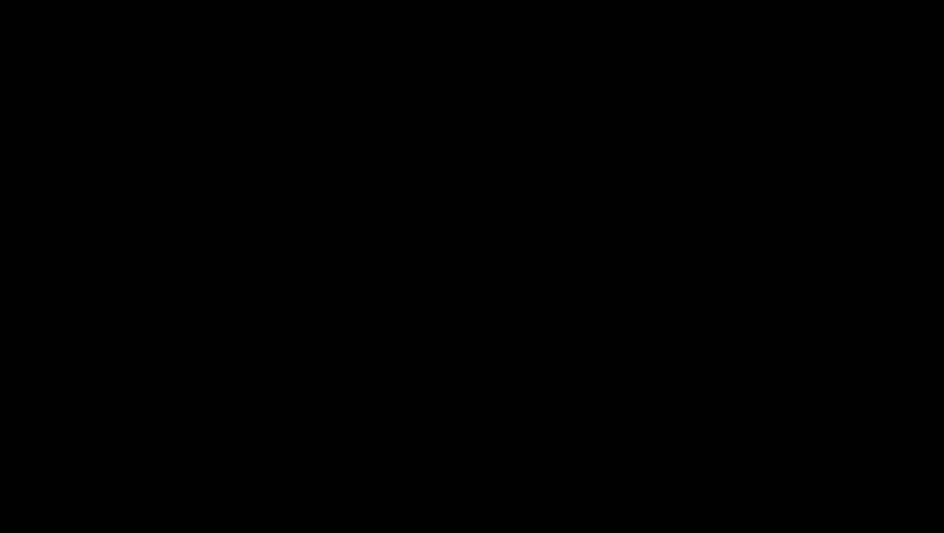